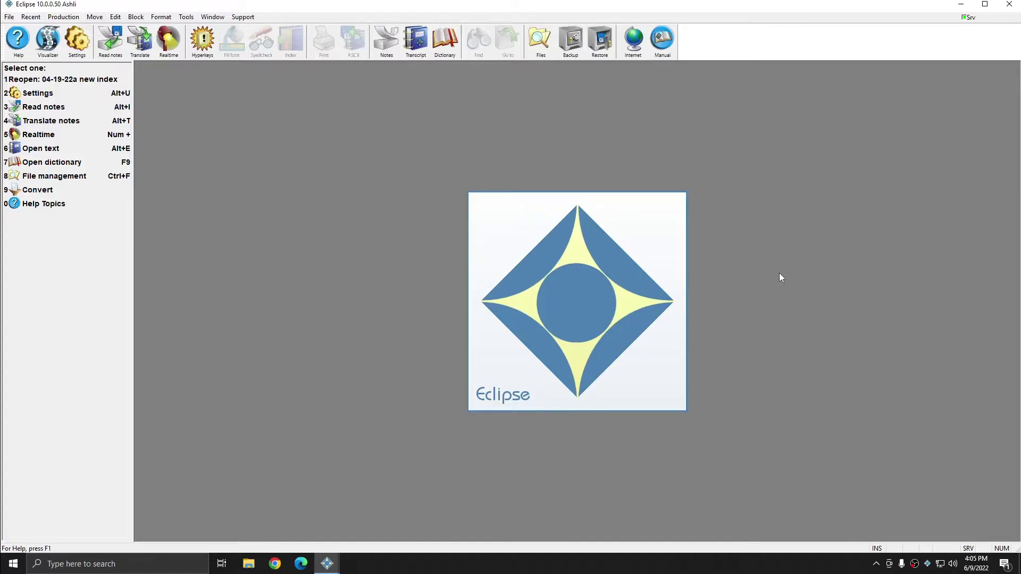
- Filter the Open dictionary list by 'glu' and select Glue - Capitals through Glue - Lower case
{"action": "key", "text": "F9"}
{"action": "type", "text": "gl"}
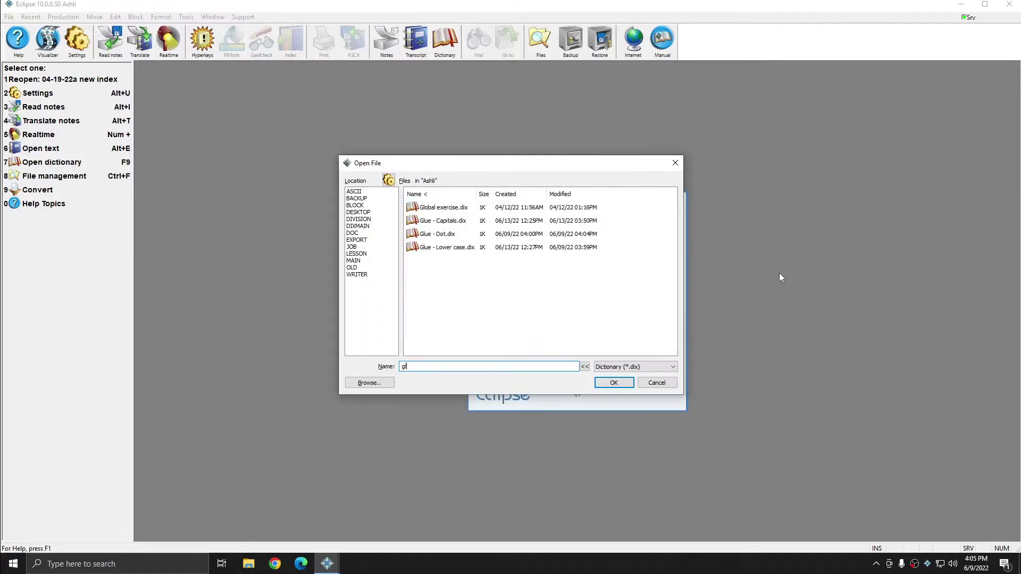
{"action": "type", "text": "u"}
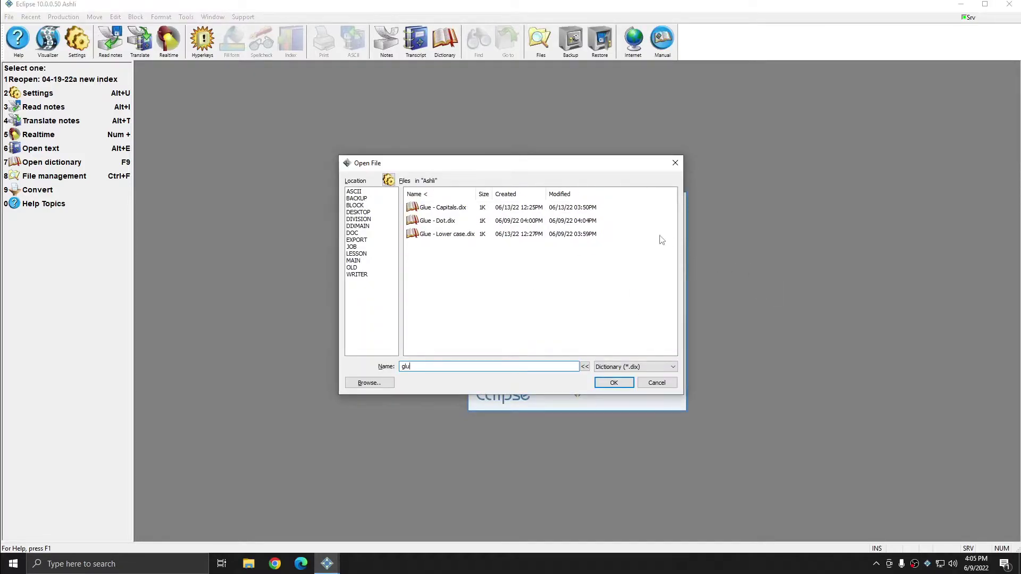
{"action": "left_click", "coordinate": [455, 208]}
{"action": "left_click", "coordinate": [444, 235], "text": "shift"}
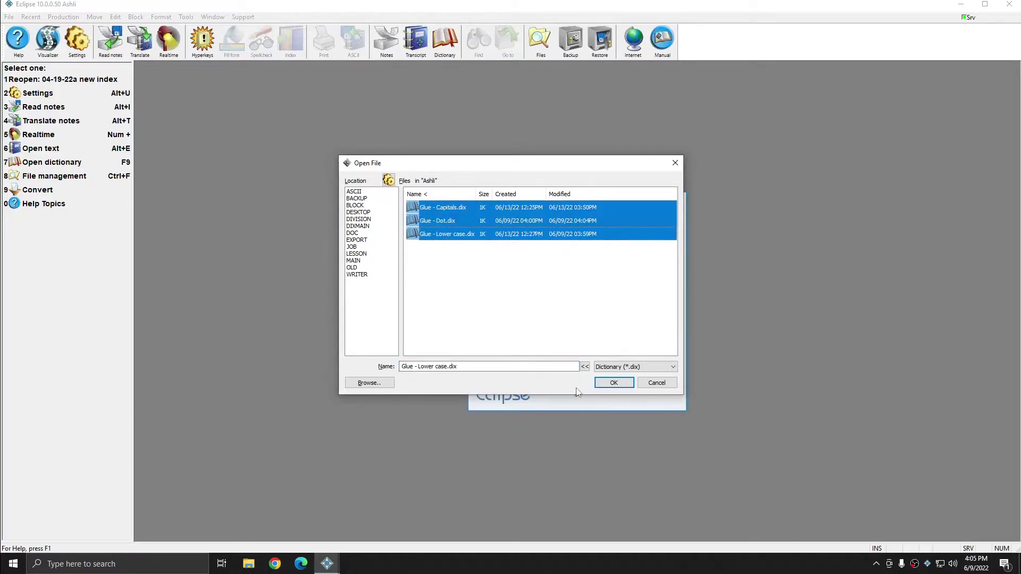
- Open the three Glue dictionaries and browse the Capitals, Dot and Lower case entries
{"action": "left_click", "coordinate": [610, 384]}
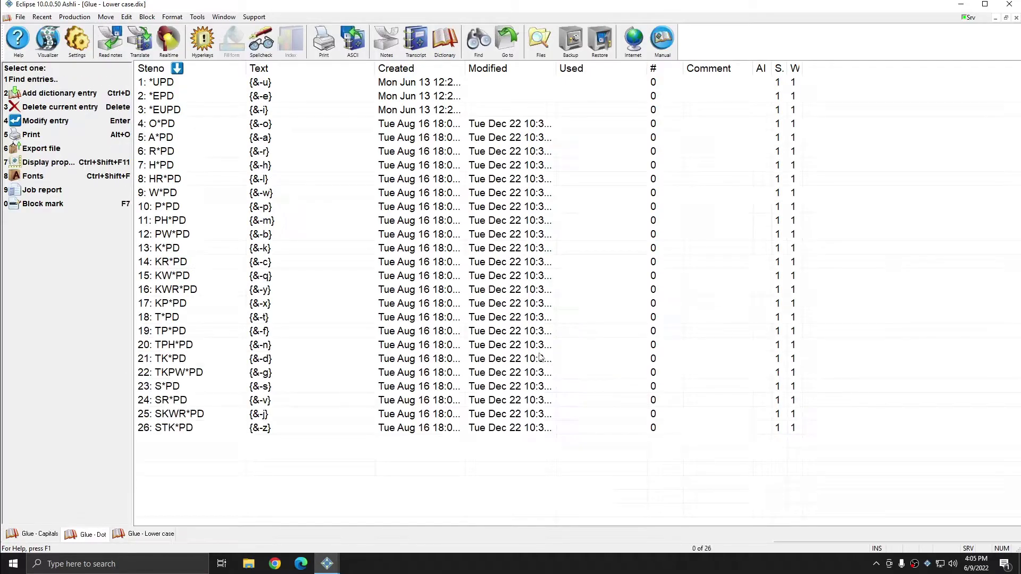
{"action": "left_click", "coordinate": [42, 537]}
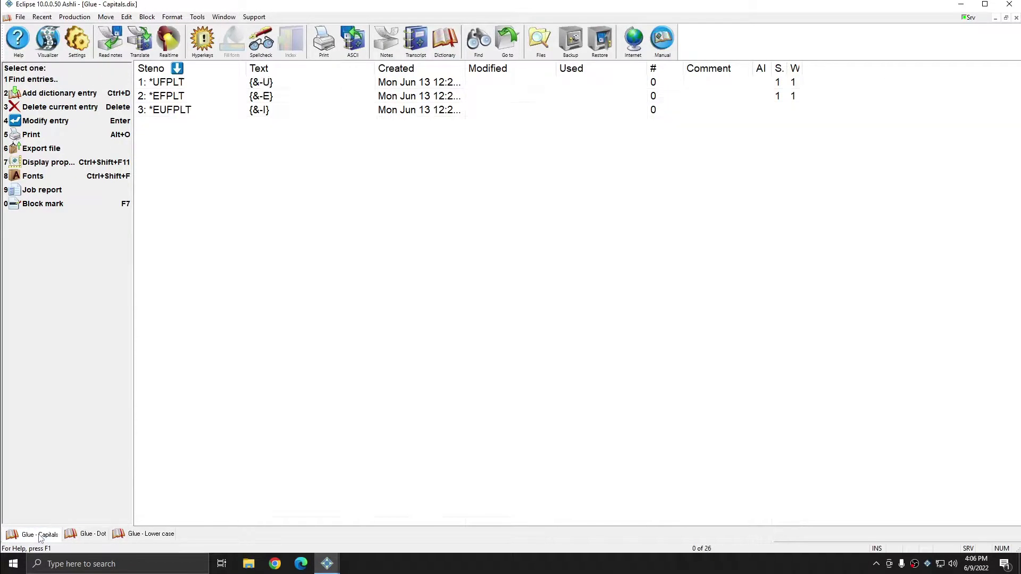
{"action": "left_click", "coordinate": [82, 537]}
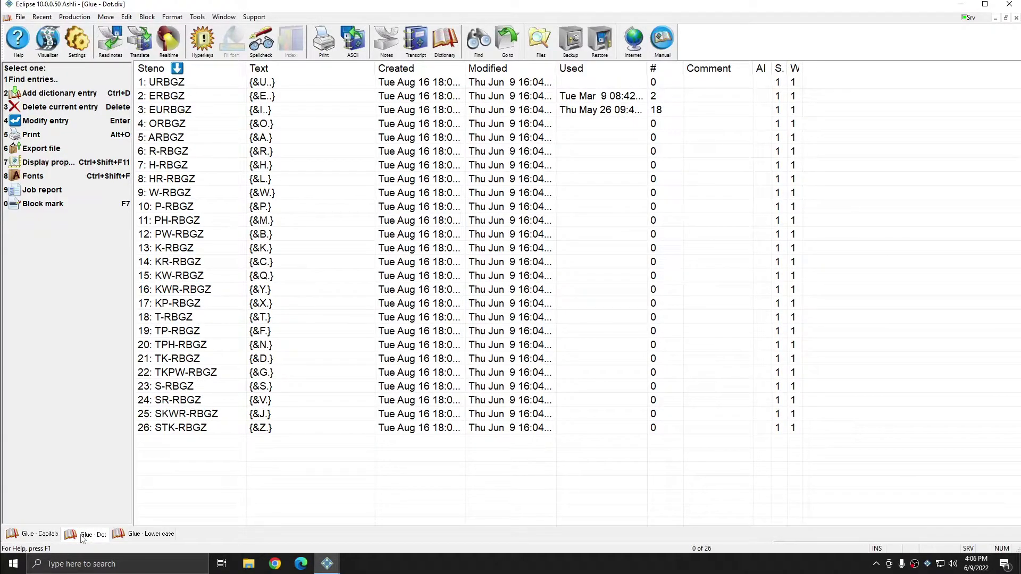
{"action": "left_click", "coordinate": [150, 538]}
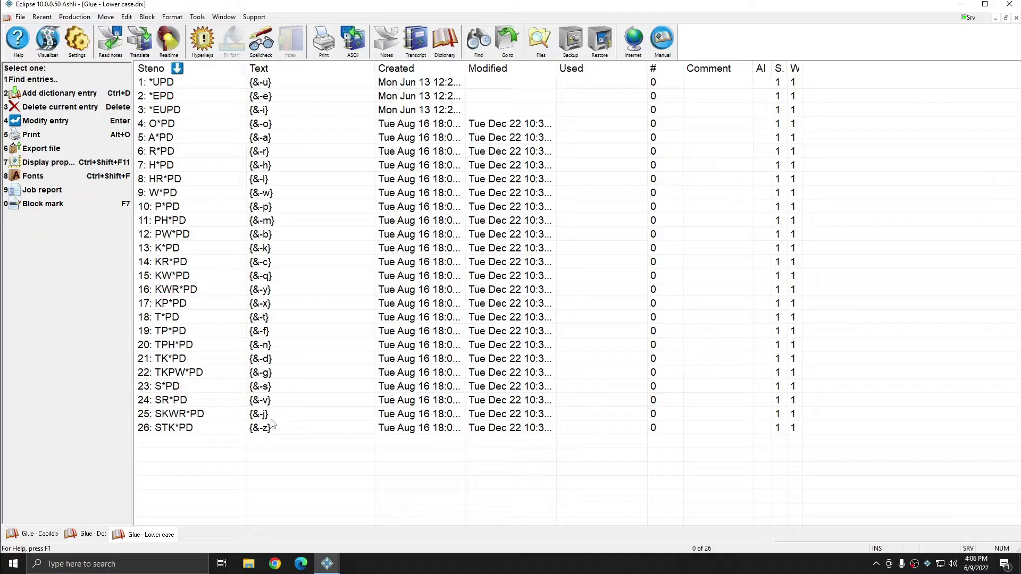
{"action": "key", "text": "ctrl+Tab"}
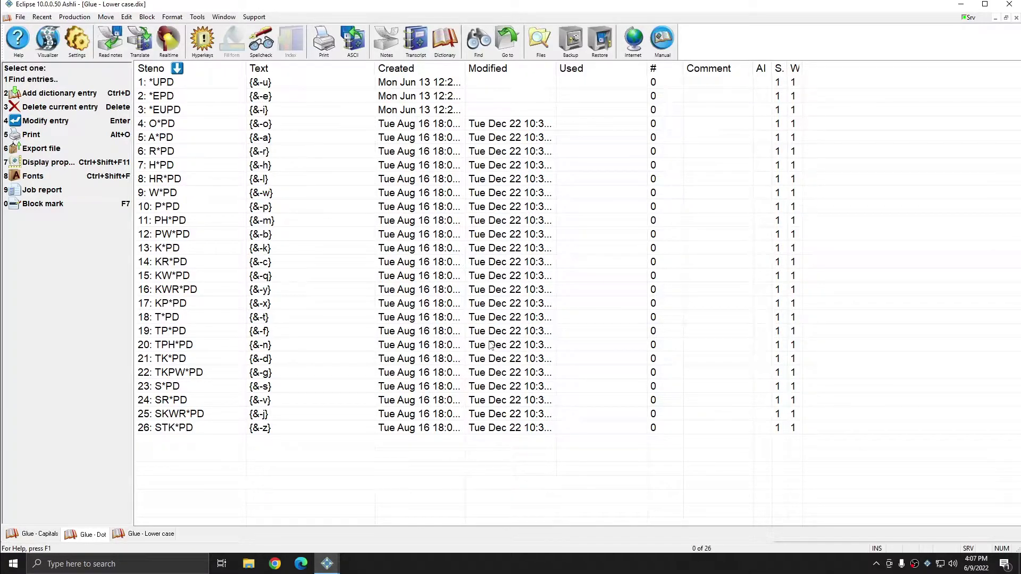
- Close the Glue - Lower case and Glue - Dot dictionaries, leaving Glue - Capitals selected
{"action": "left_click", "coordinate": [492, 343]}
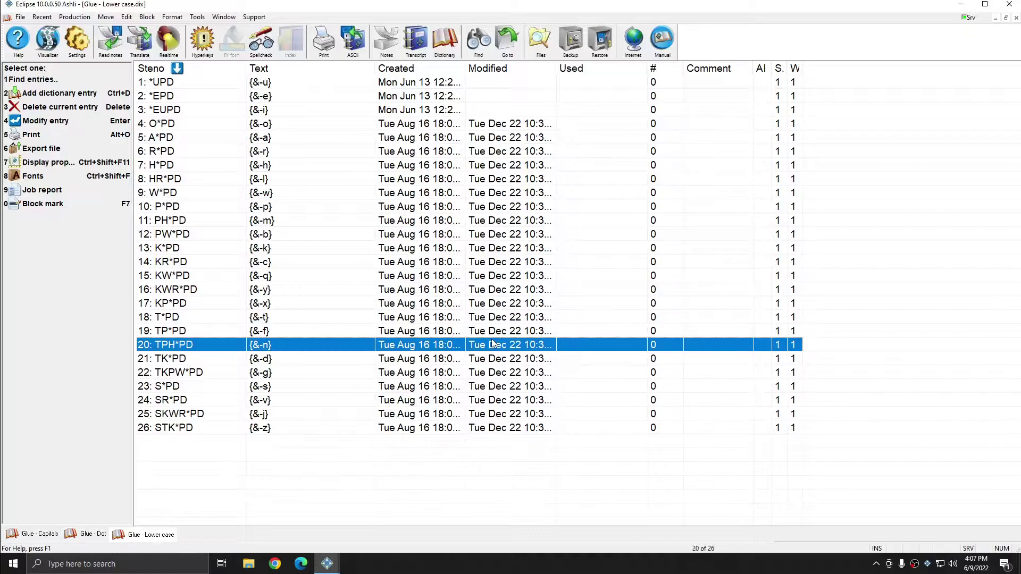
{"action": "key", "text": "ctrl+F4"}
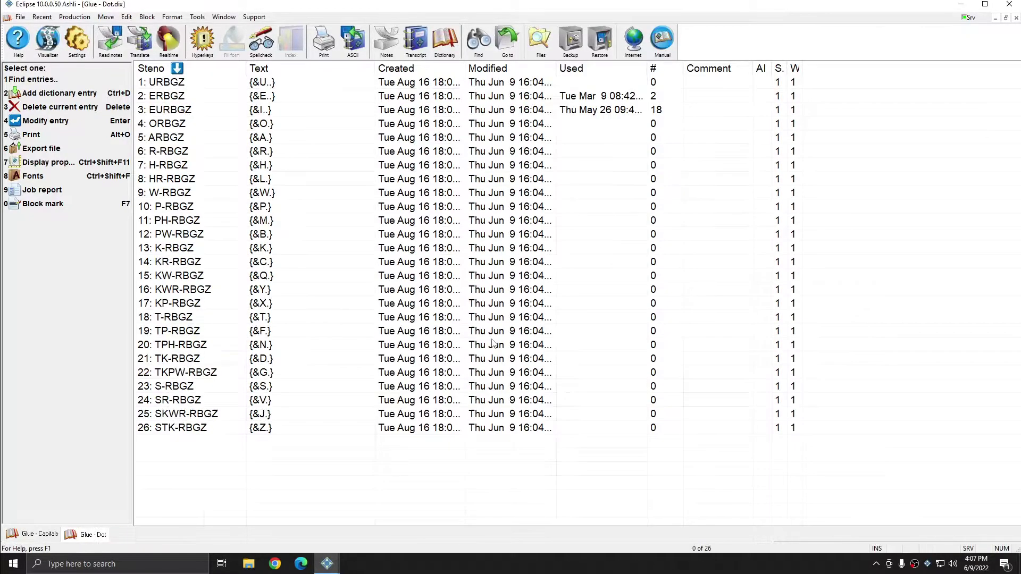
{"action": "key", "text": "ctrl+F4"}
{"action": "left_click", "coordinate": [492, 343]}
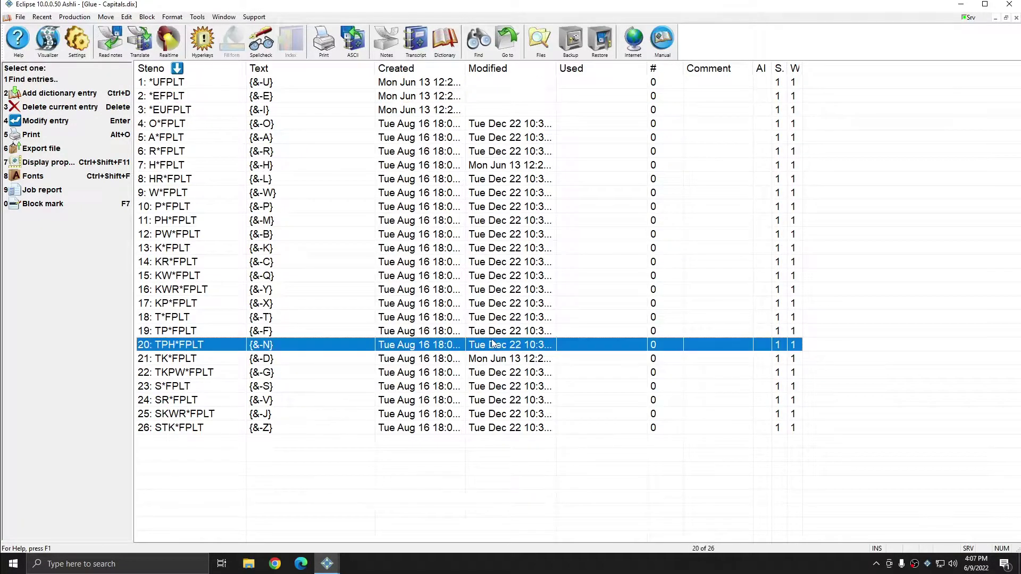
{"action": "left_click", "coordinate": [517, 450]}
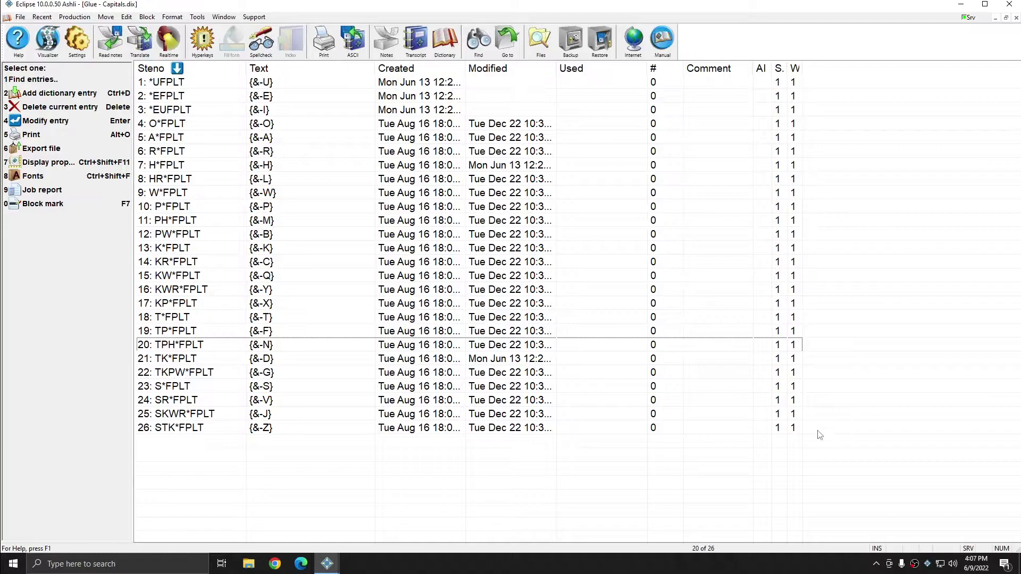
- Read (merge) Glue - Dot.dix into the Capitals dictionary, giving 52 entries
{"action": "right_click", "coordinate": [847, 339]}
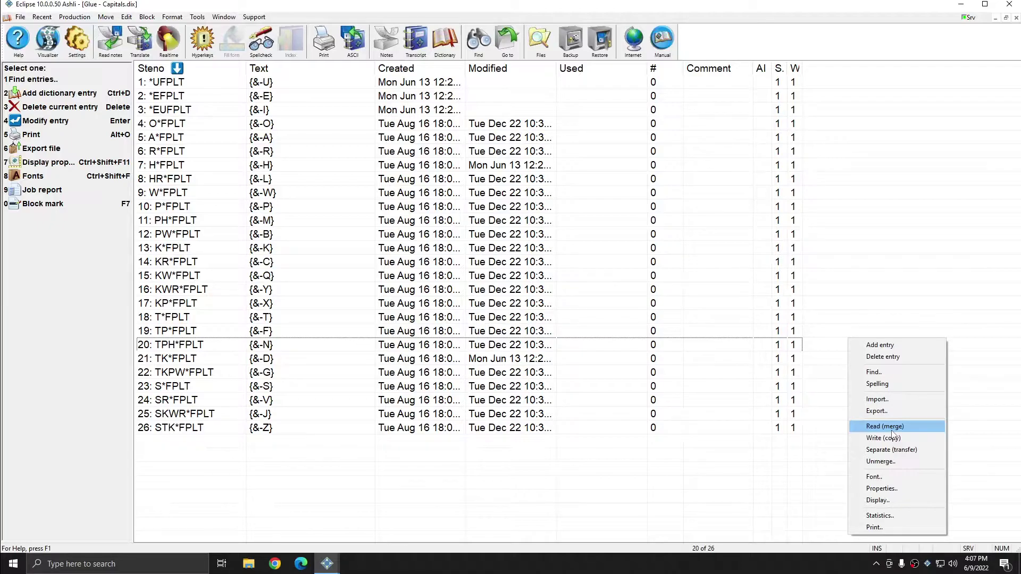
{"action": "left_click", "coordinate": [891, 429]}
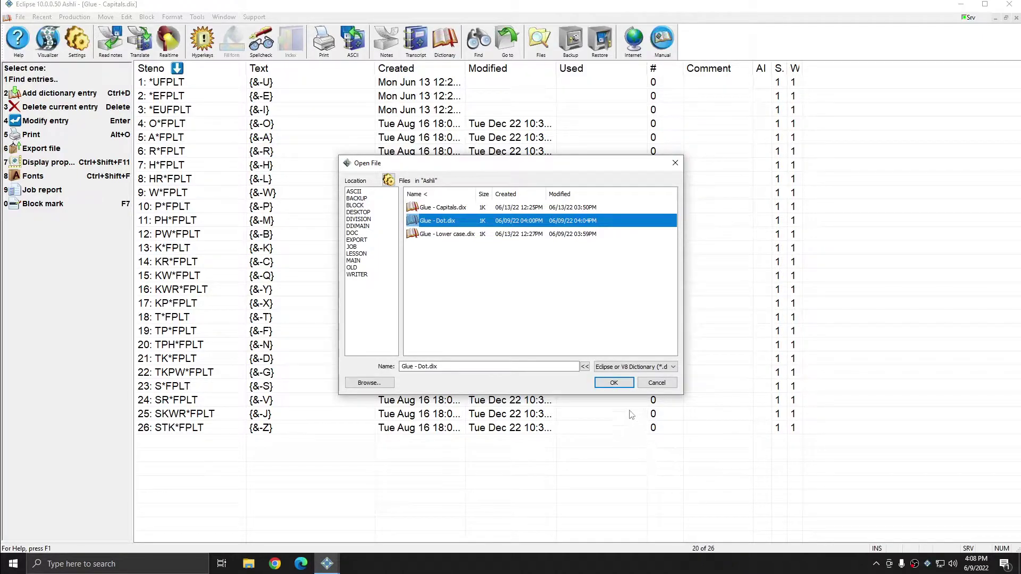
{"action": "left_click", "coordinate": [613, 382]}
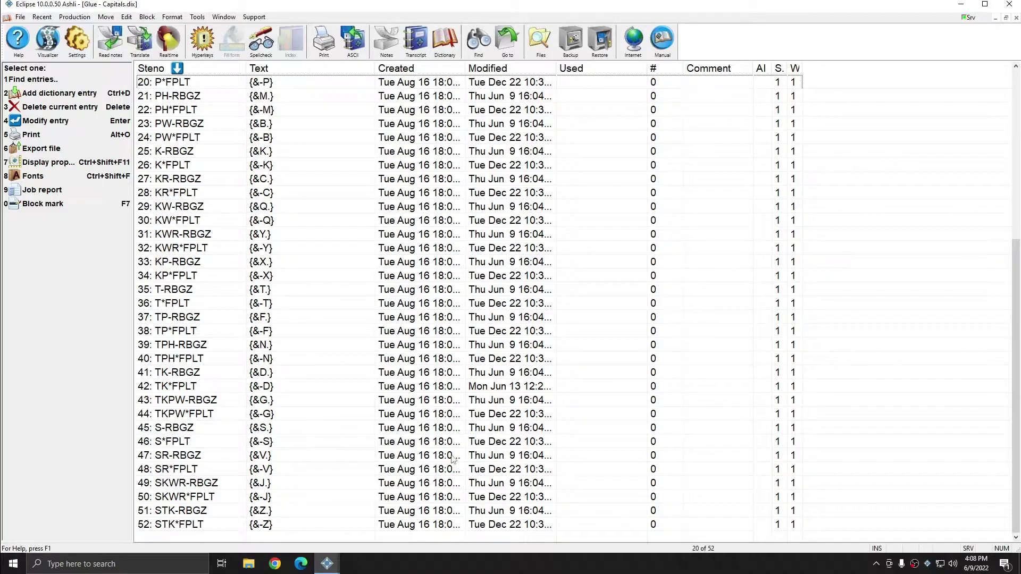
{"action": "scroll", "coordinate": [450, 459], "scroll_direction": "up", "scroll_amount": 1}
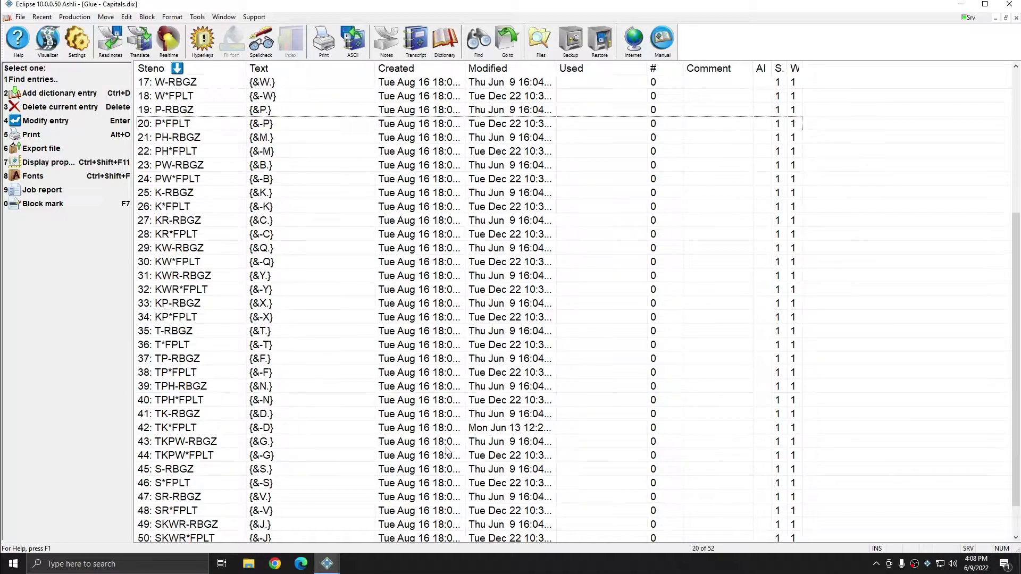
{"action": "scroll", "coordinate": [450, 457], "scroll_direction": "up", "scroll_amount": 5}
{"action": "scroll", "coordinate": [448, 452], "scroll_direction": "up", "scroll_amount": 1}
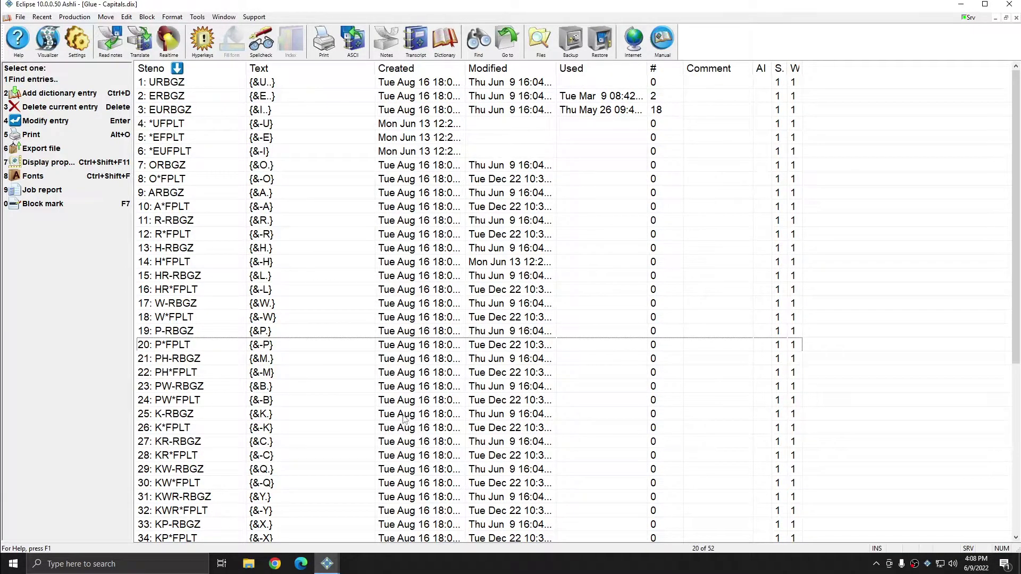
{"action": "scroll", "coordinate": [533, 262], "scroll_direction": "down", "scroll_amount": 6}
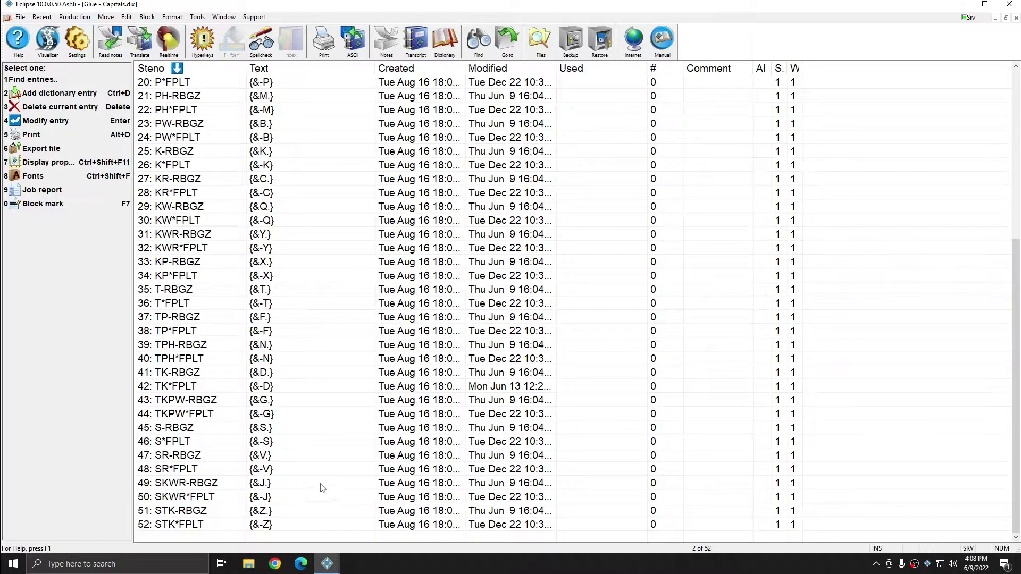
{"action": "left_click", "coordinate": [264, 502]}
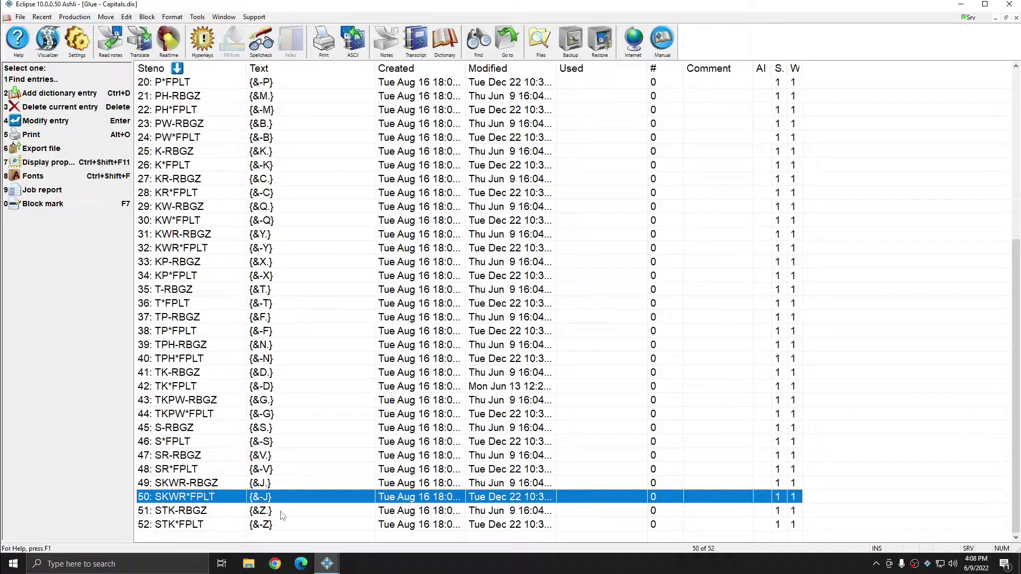
{"action": "left_click", "coordinate": [281, 514]}
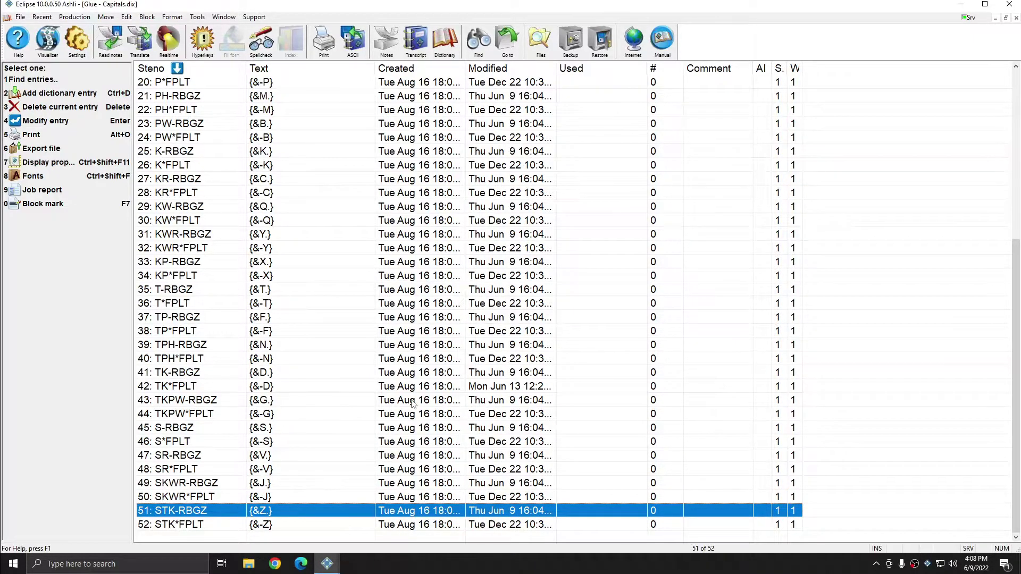
- Read (merge) Glue - Lower case.dix into the dictionary, reaching 78 entries
{"action": "right_click", "coordinate": [861, 253]}
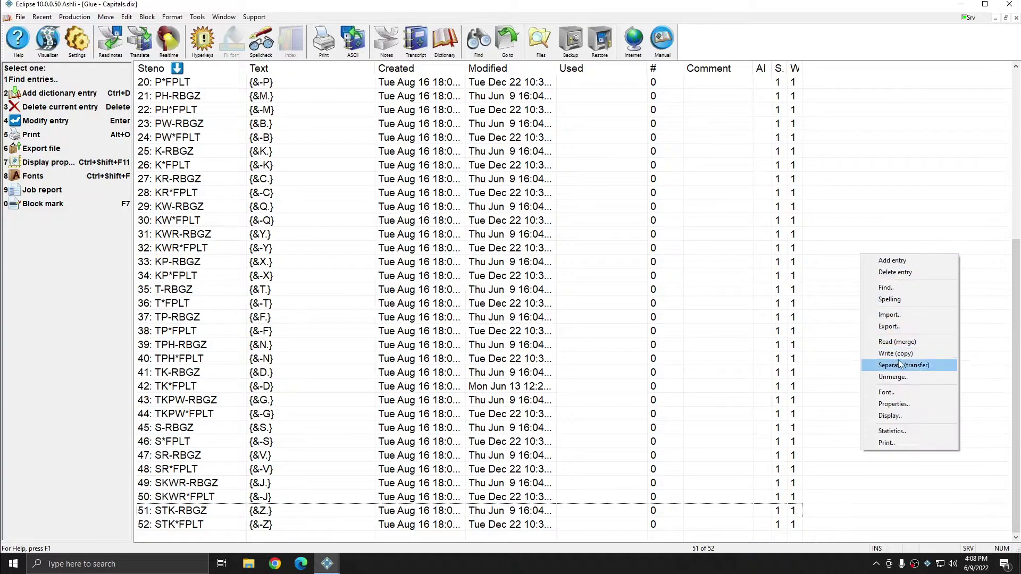
{"action": "left_click", "coordinate": [902, 343]}
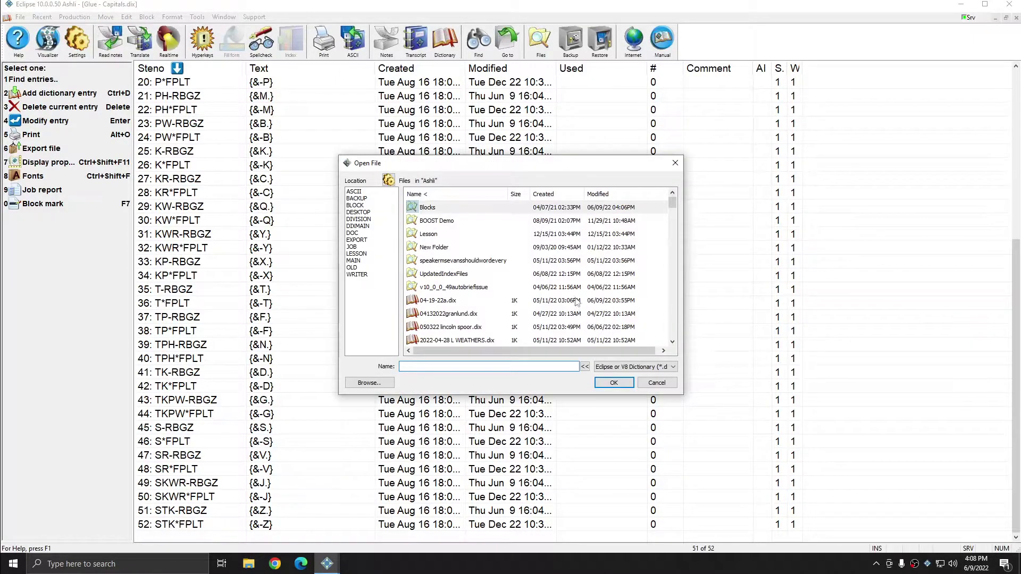
{"action": "type", "text": "glue"}
{"action": "key", "text": "Down"}
{"action": "key", "text": "Down"}
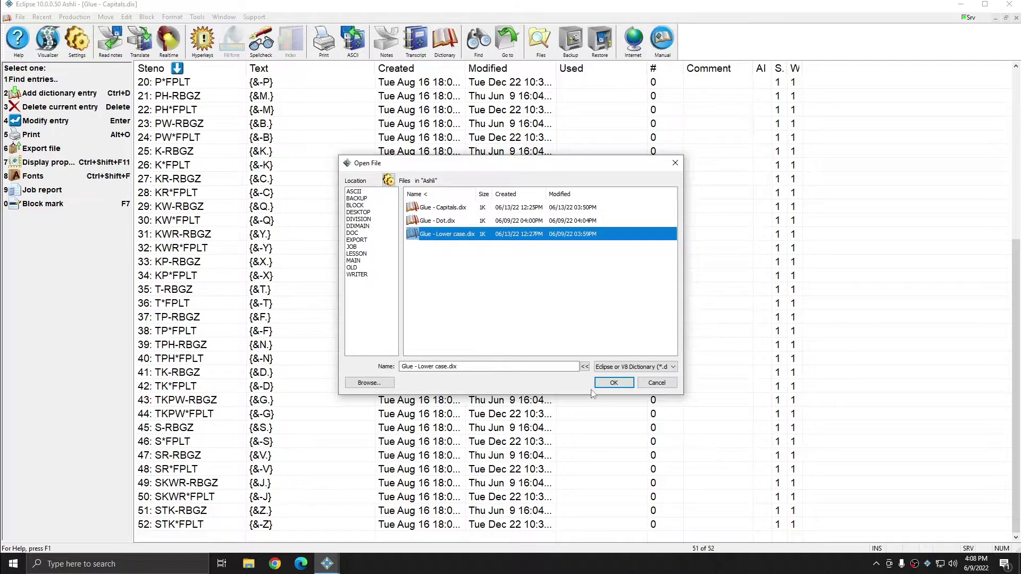
{"action": "left_click", "coordinate": [613, 384]}
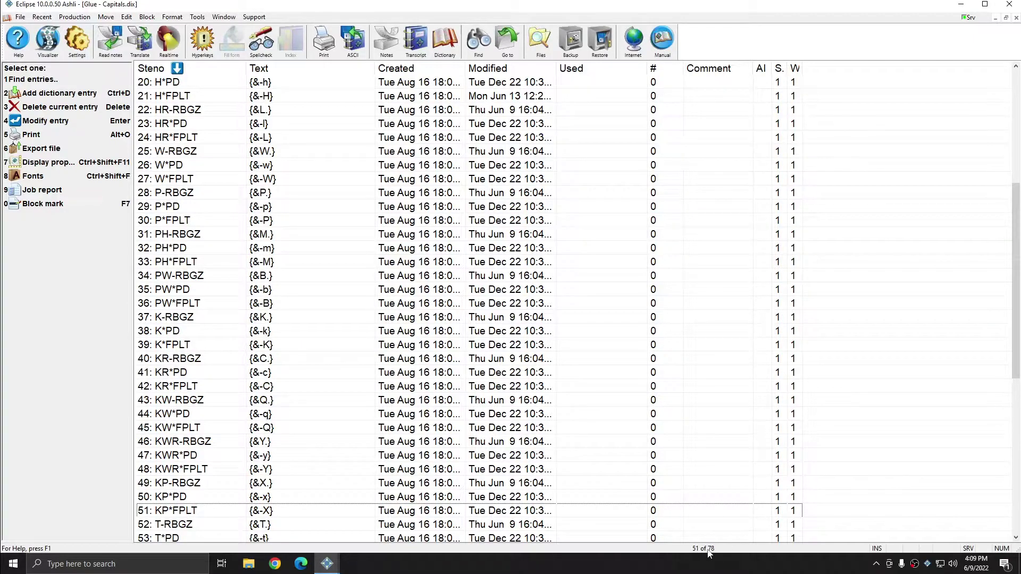
{"action": "scroll", "coordinate": [560, 422], "scroll_direction": "down", "scroll_amount": 2}
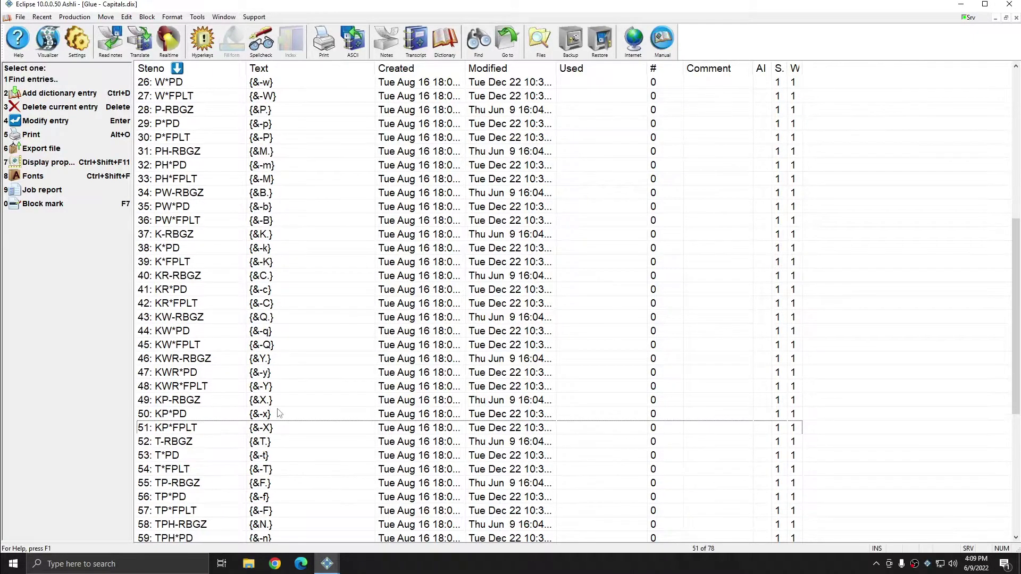
{"action": "left_click", "coordinate": [273, 418]}
{"action": "scroll", "coordinate": [273, 417], "scroll_direction": "down", "scroll_amount": 1}
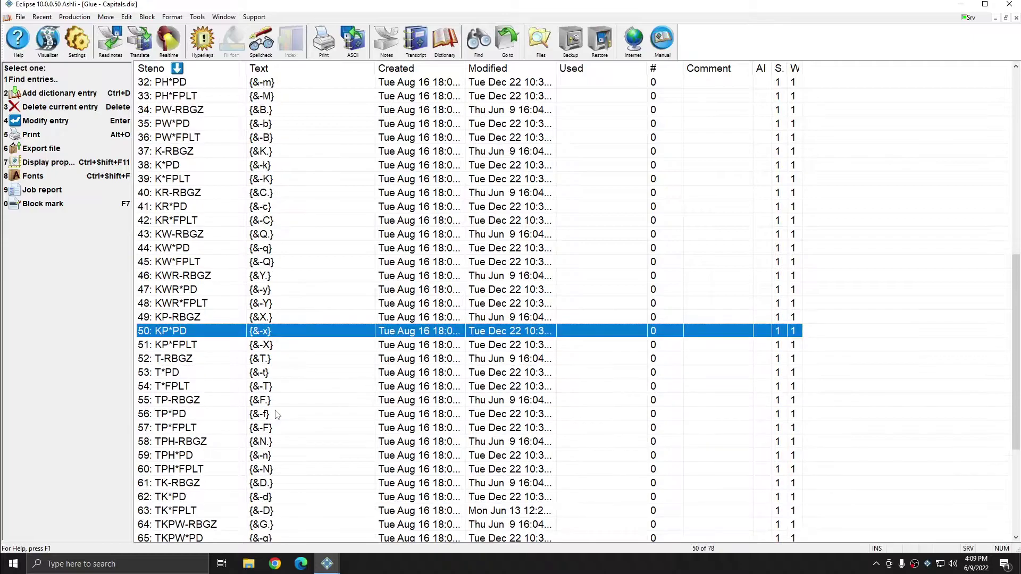
{"action": "scroll", "coordinate": [276, 414], "scroll_direction": "down", "scroll_amount": 4}
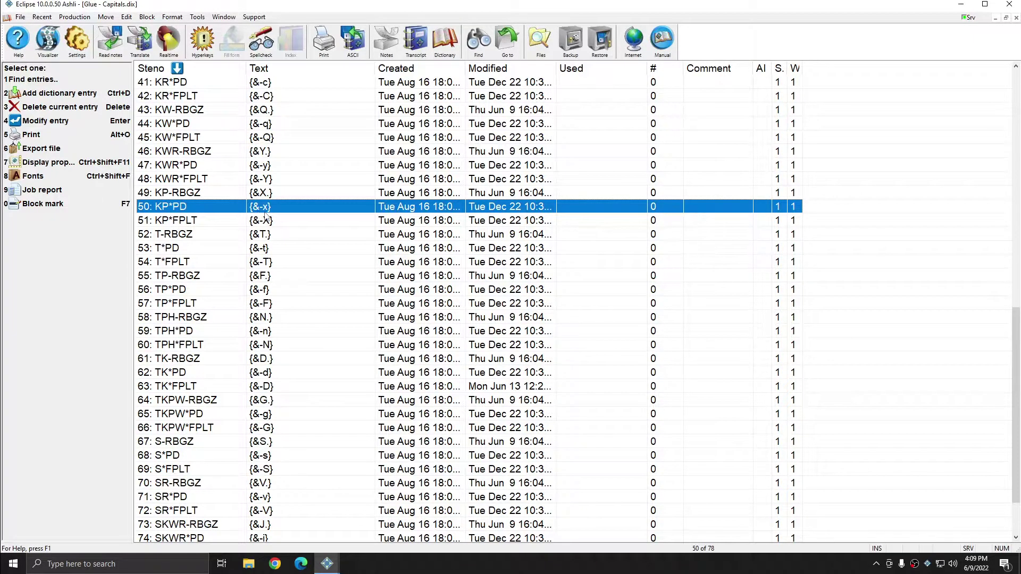
{"action": "scroll", "coordinate": [261, 215], "scroll_direction": "down", "scroll_amount": 2}
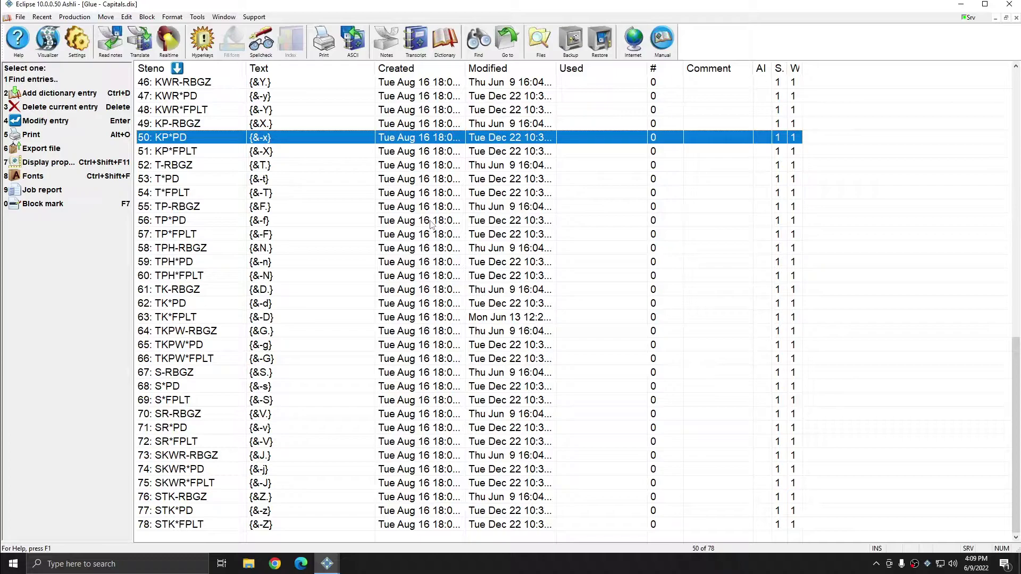
- Close Capitals, reopen the three Glue dictionaries, and view the Lower case and Dot entries
{"action": "key", "text": "Escape"}
{"action": "key", "text": "F9"}
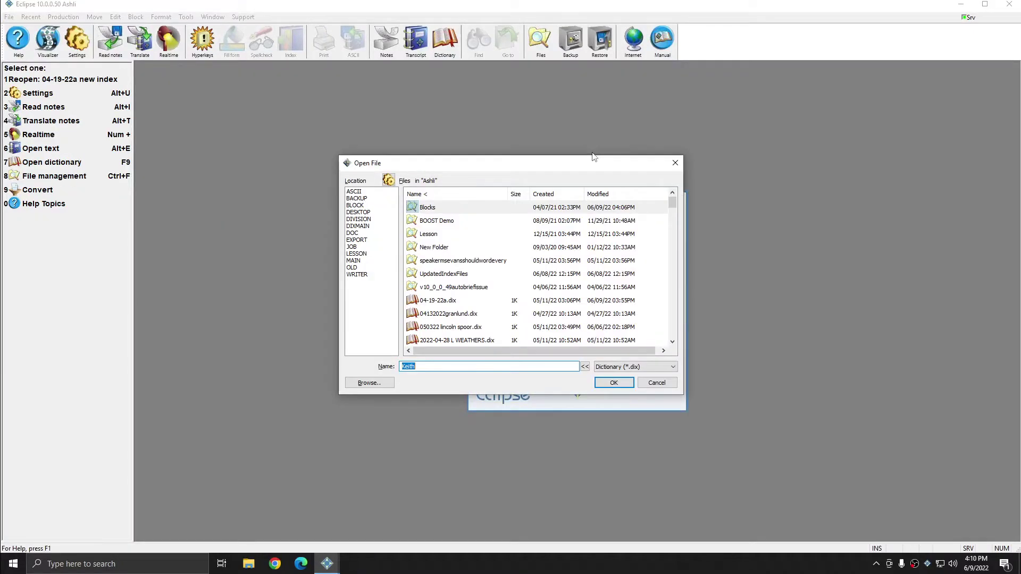
{"action": "type", "text": "glu"}
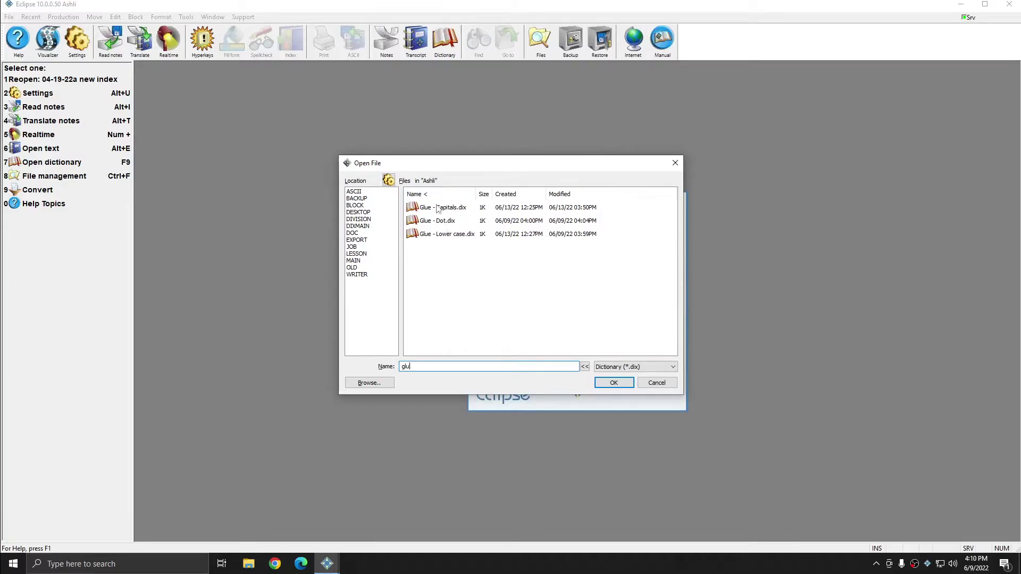
{"action": "left_click", "coordinate": [439, 208]}
{"action": "left_click", "coordinate": [444, 233], "text": "shift"}
{"action": "left_click", "coordinate": [611, 382]}
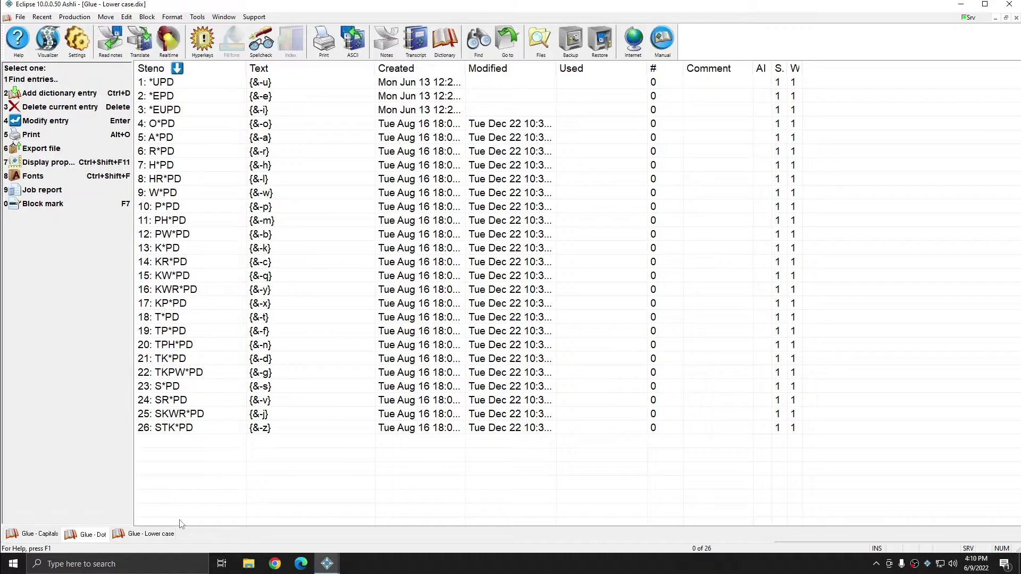
{"action": "left_click", "coordinate": [146, 536]}
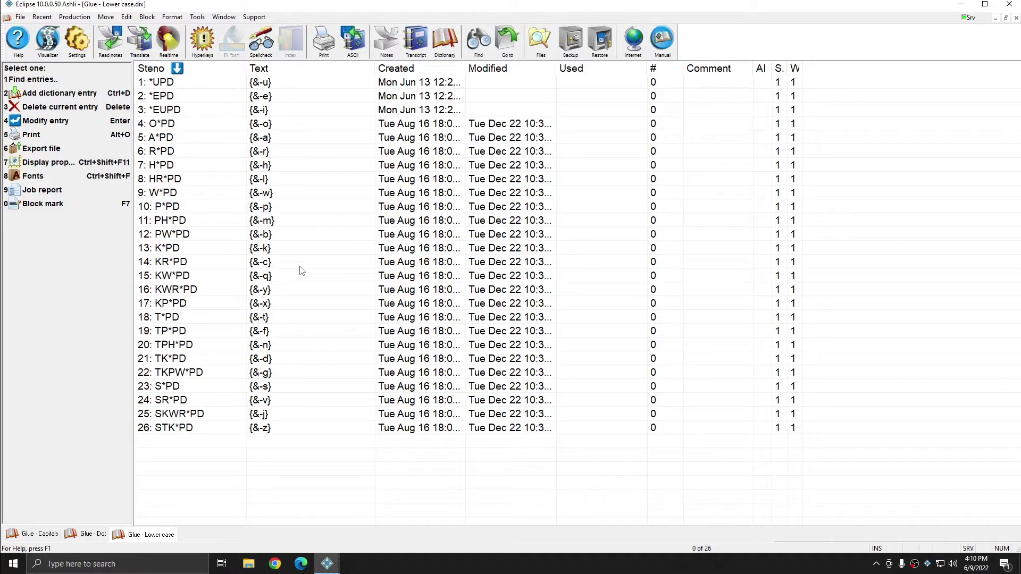
{"action": "left_click", "coordinate": [85, 536]}
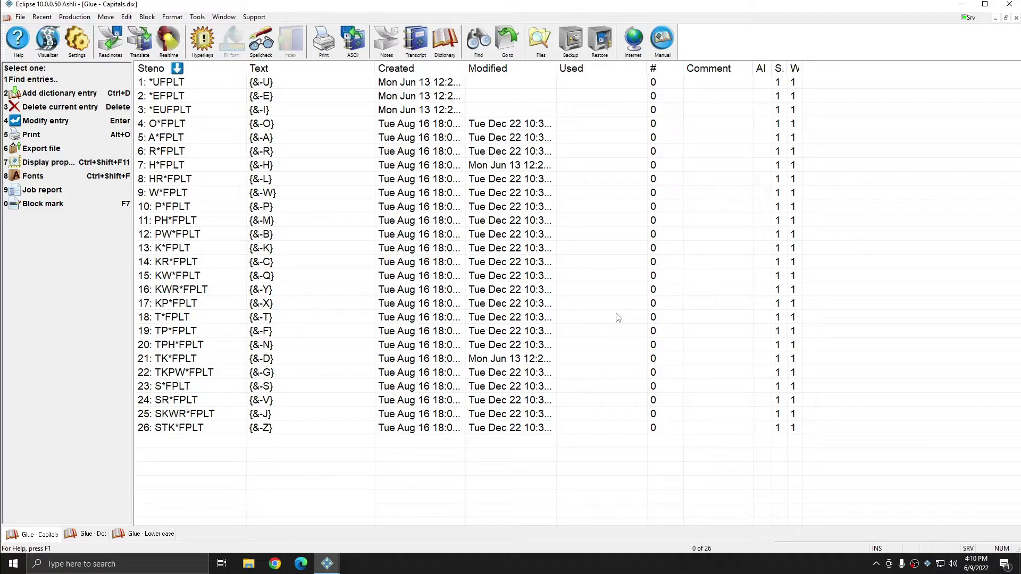
- Close the Glue dictionaries and create a new empty dictionary named Glue.dix
{"action": "key", "text": "ctrl+F4"}
{"action": "key", "text": "ctrl+F4"}
{"action": "key", "text": "ctrl+F4"}
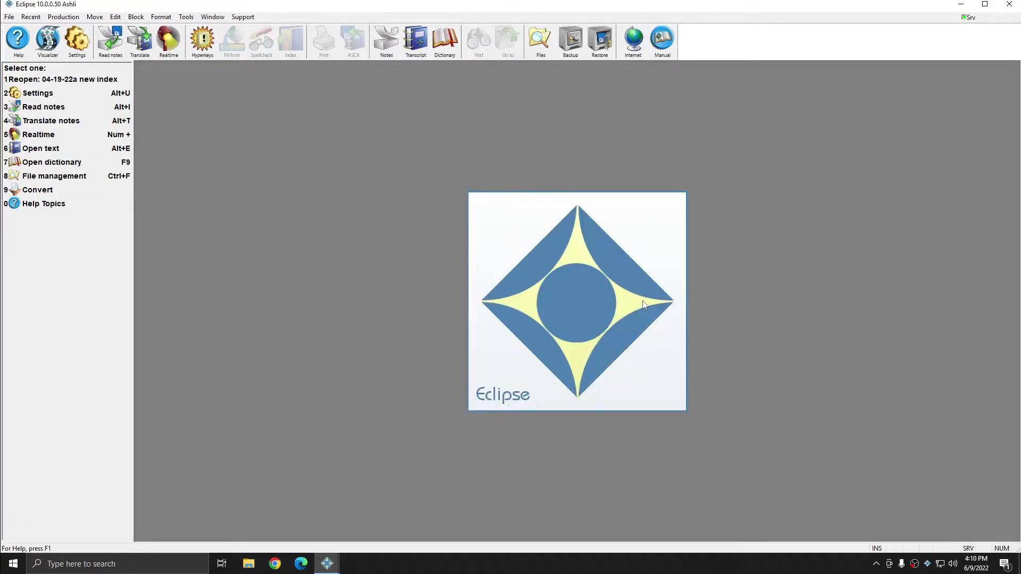
{"action": "key", "text": "F9"}
{"action": "type", "text": "Glue"}
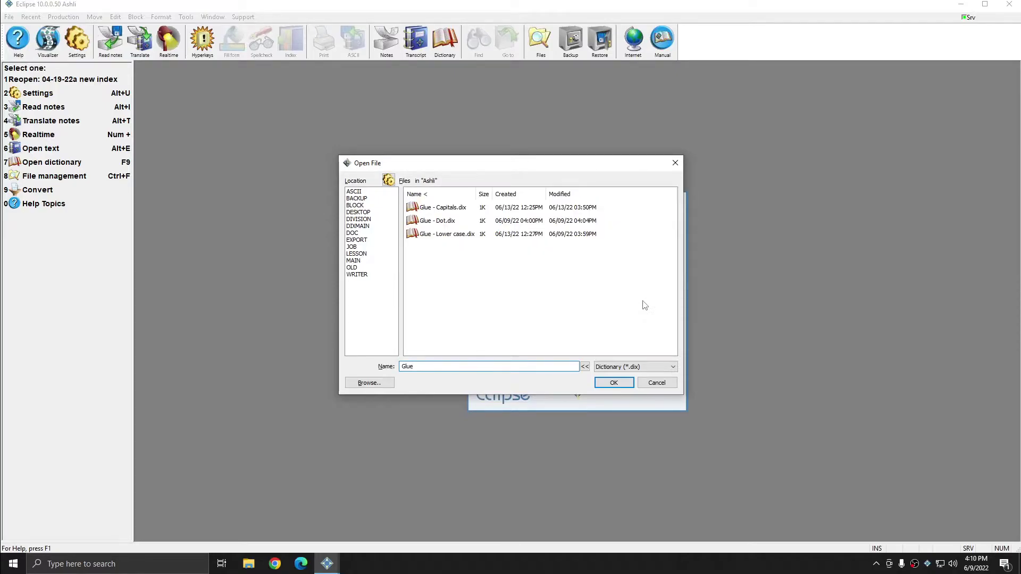
{"action": "key", "text": "Return"}
{"action": "key", "text": "Return"}
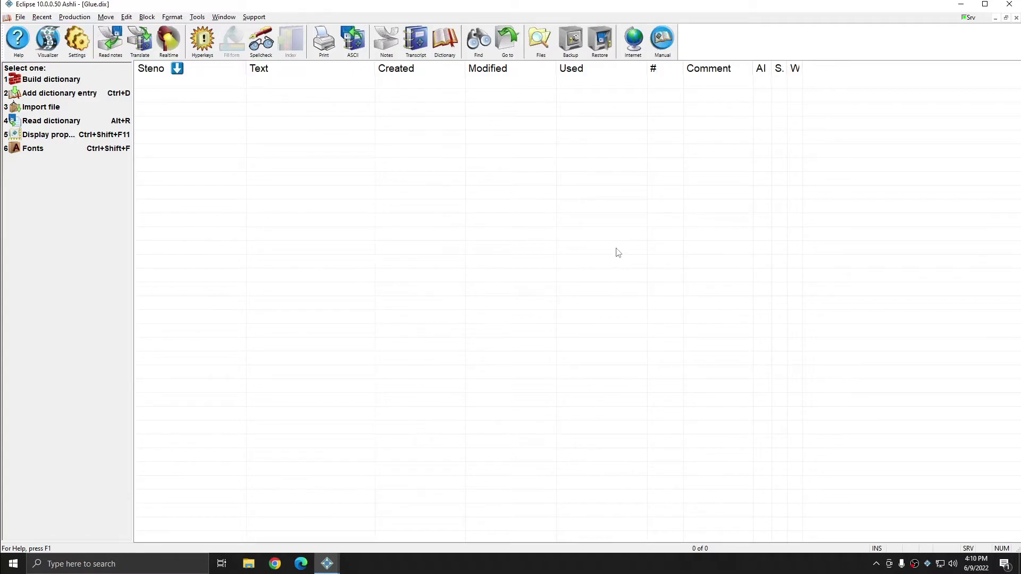
- Read Glue - Capitals, Glue - Dot and Glue - Lower case into Glue, one after another
{"action": "key", "text": "F9"}
{"action": "type", "text": "gl"}
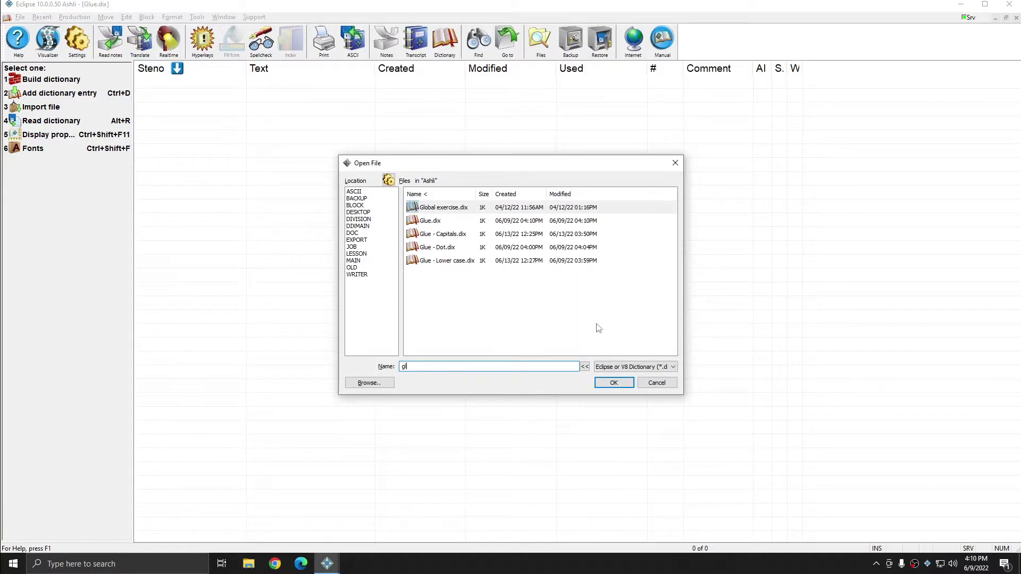
{"action": "type", "text": "u"}
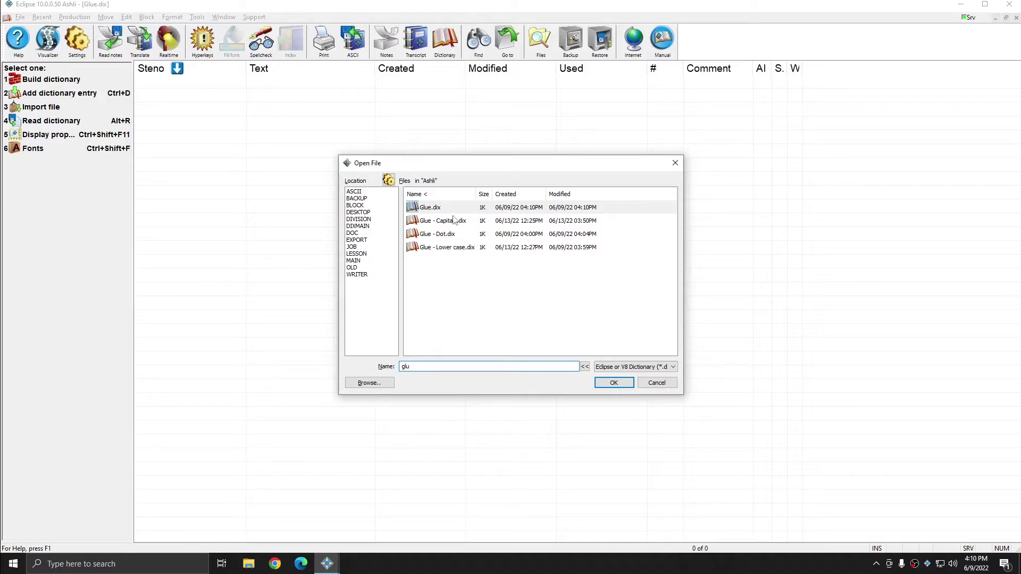
{"action": "double_click", "coordinate": [453, 220]}
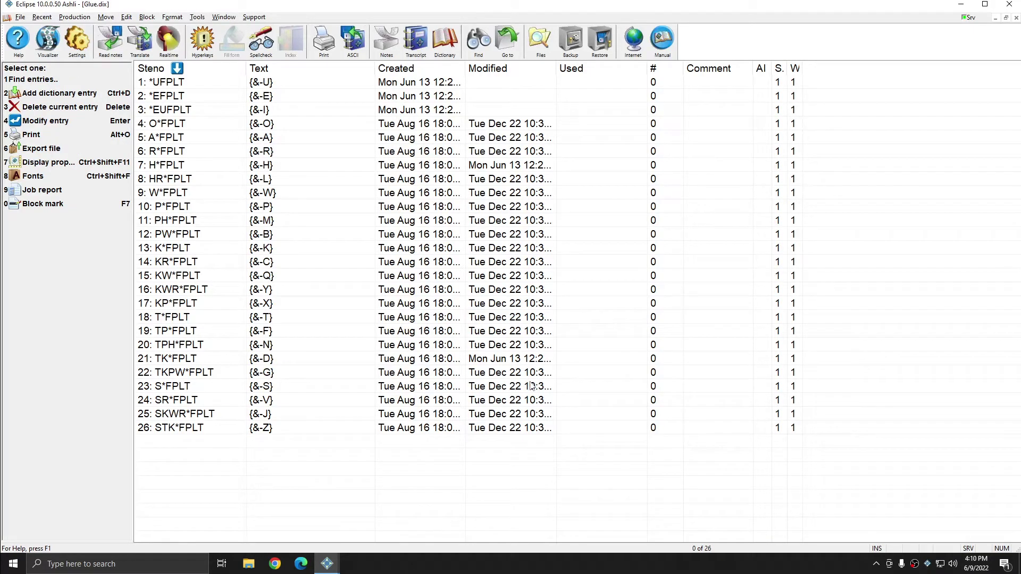
{"action": "key", "text": "ctrl+o"}
{"action": "type", "text": "glu"}
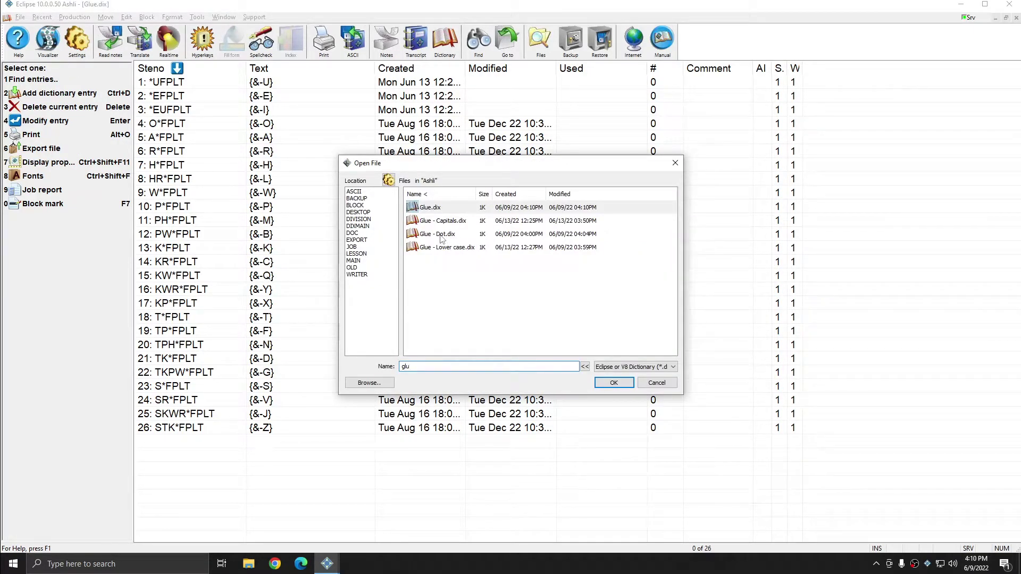
{"action": "double_click", "coordinate": [441, 236]}
{"action": "key", "text": "ctrl+o"}
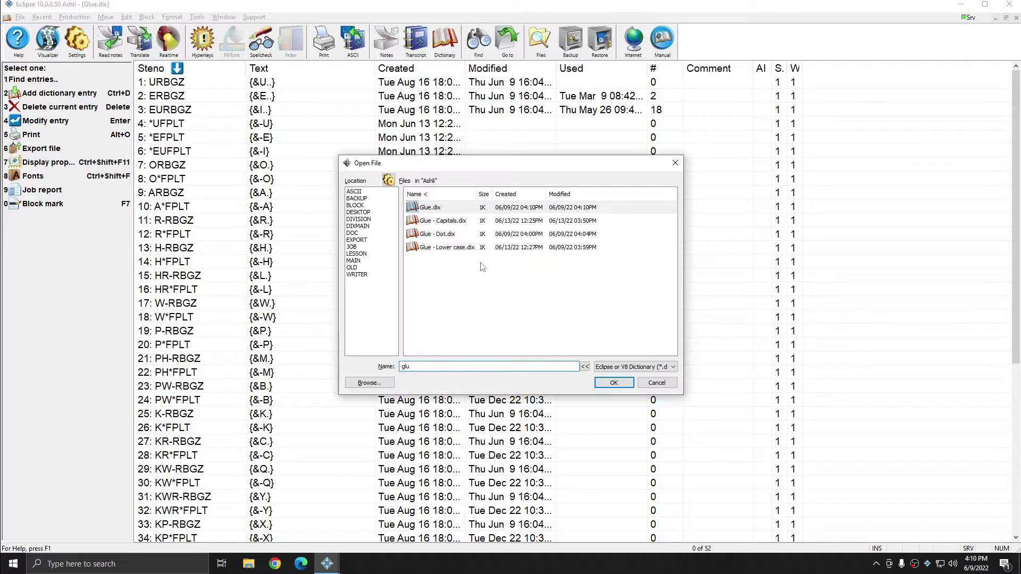
{"action": "double_click", "coordinate": [451, 248]}
- Scroll to confirm Glue holds 78 entries, then bring up the dictionary file list
{"action": "scroll", "coordinate": [562, 324], "scroll_direction": "down", "scroll_amount": 3}
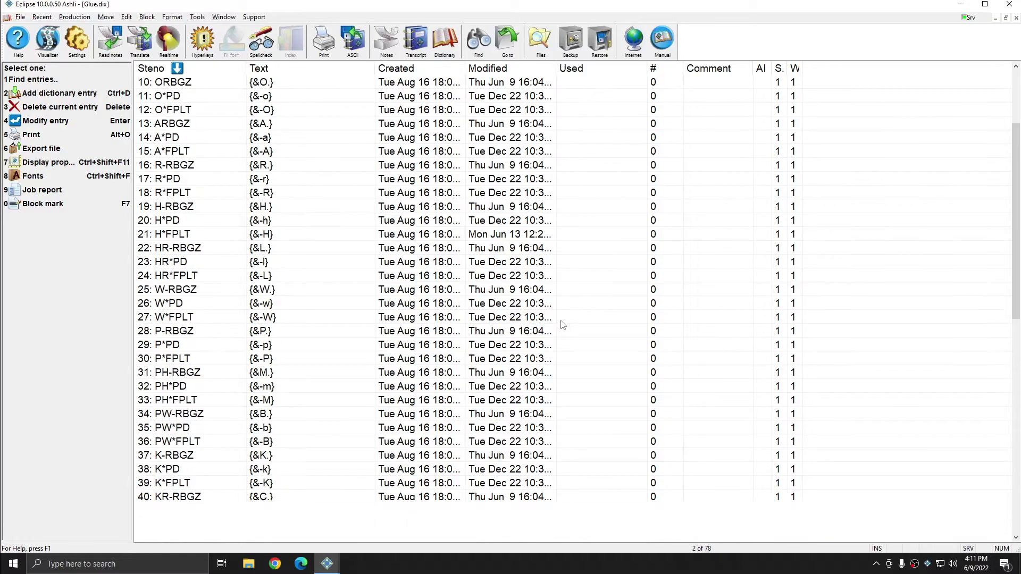
{"action": "scroll", "coordinate": [562, 324], "scroll_direction": "down", "scroll_amount": 12}
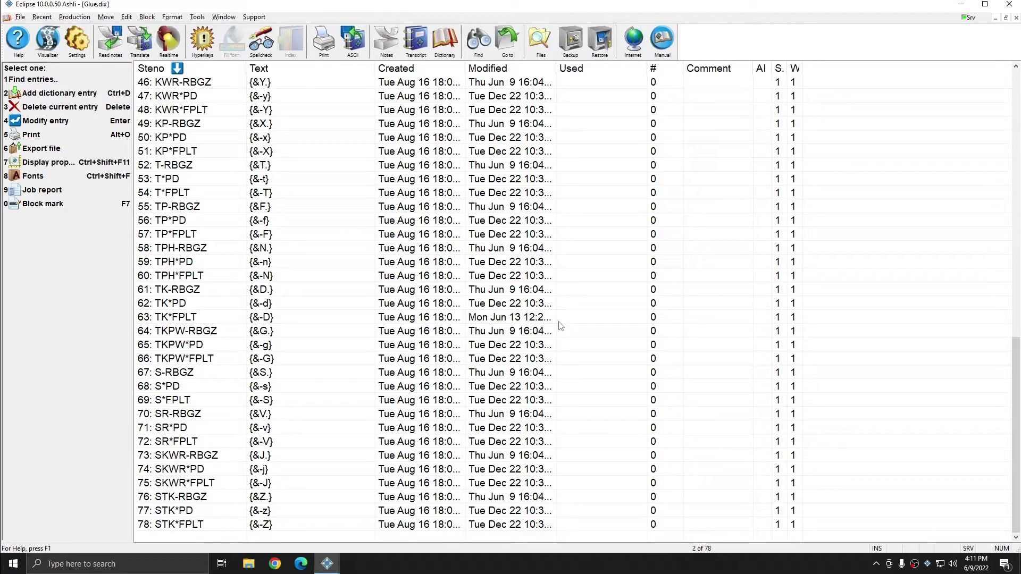
{"action": "key", "text": "ctrl+o"}
{"action": "type", "text": "glu"}
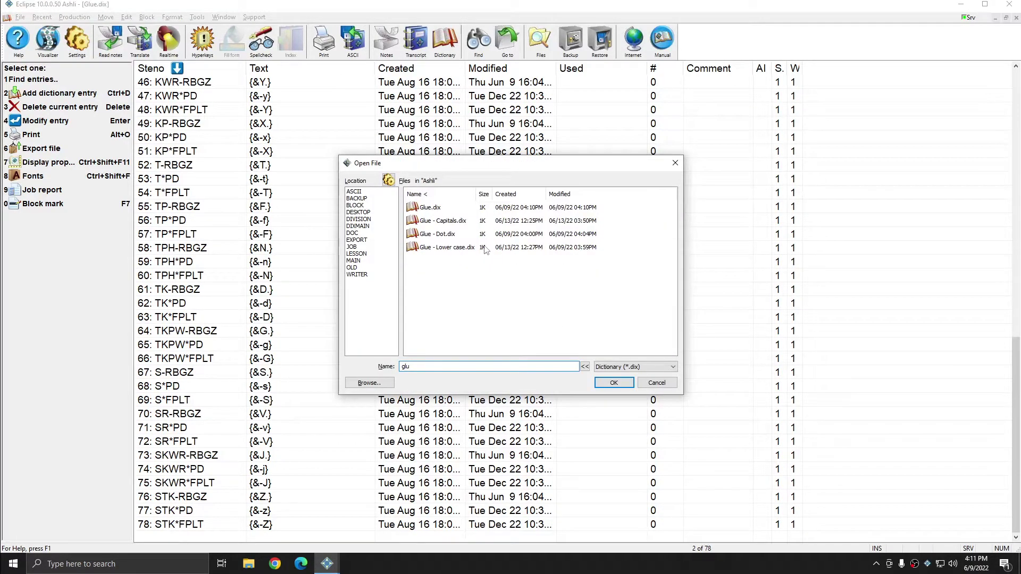
- Open the Glue - Capitals, Dot and Lower case files alongside Glue
{"action": "left_click", "coordinate": [458, 222]}
{"action": "left_click", "coordinate": [456, 249], "text": "shift"}
{"action": "left_click", "coordinate": [607, 386]}
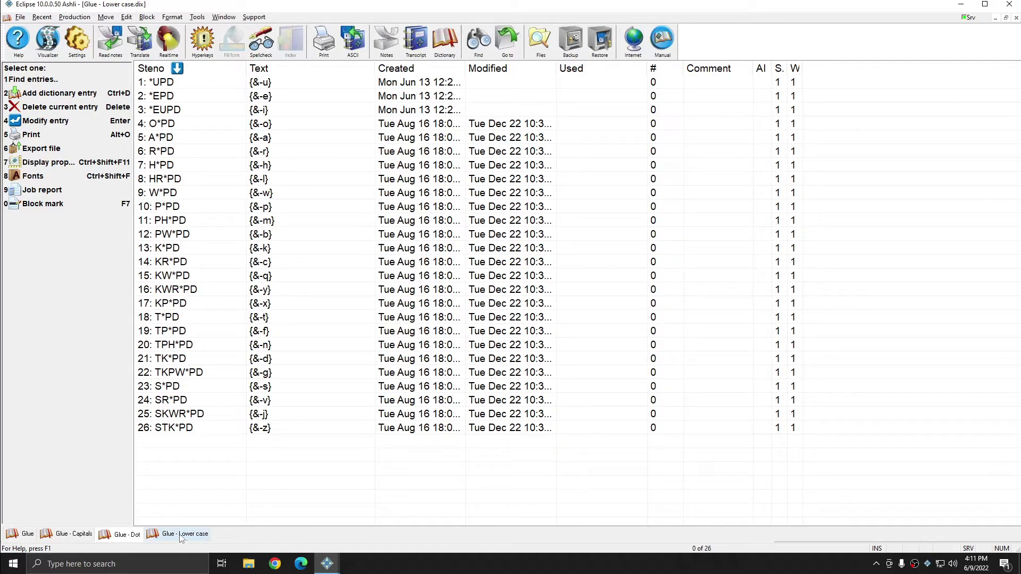
- Compare the Glue, Capitals, Dot and Lower case dictionaries, each source holding 26 entries
{"action": "left_click", "coordinate": [24, 534]}
{"action": "left_click", "coordinate": [64, 534]}
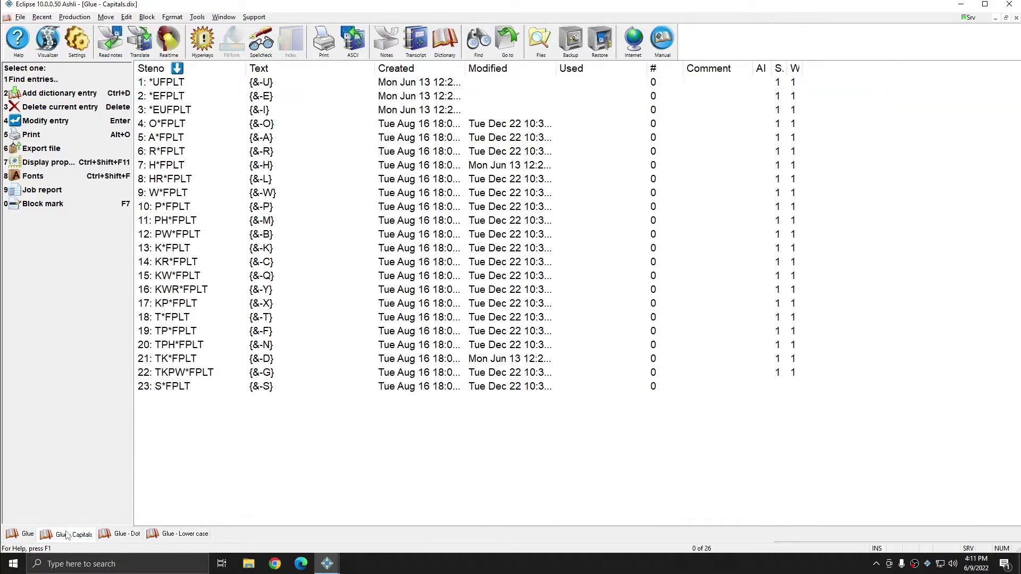
{"action": "left_click", "coordinate": [122, 534]}
{"action": "left_click", "coordinate": [176, 534]}
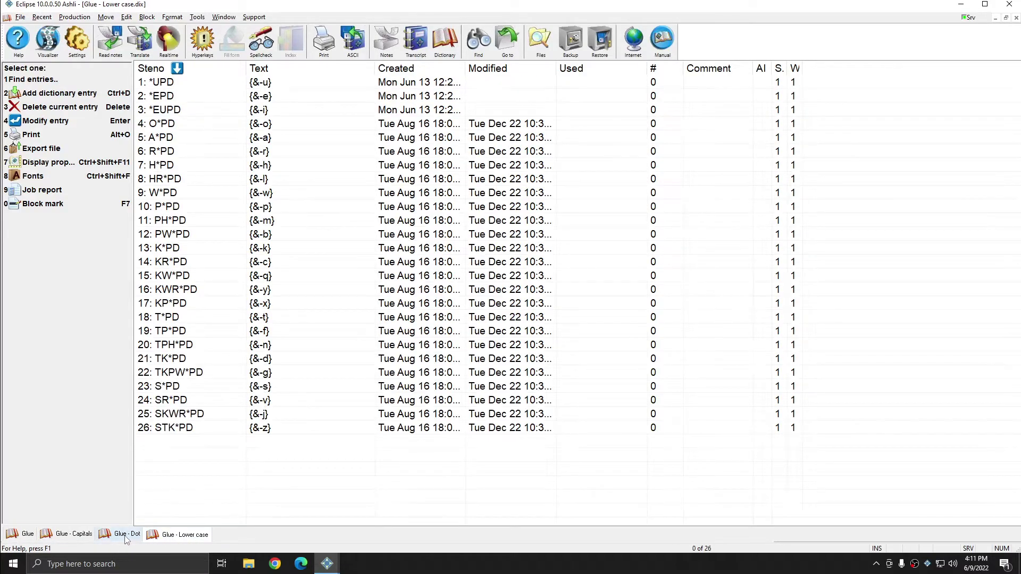
{"action": "left_click", "coordinate": [125, 534]}
{"action": "key", "text": "ctrl+shift+Tab"}
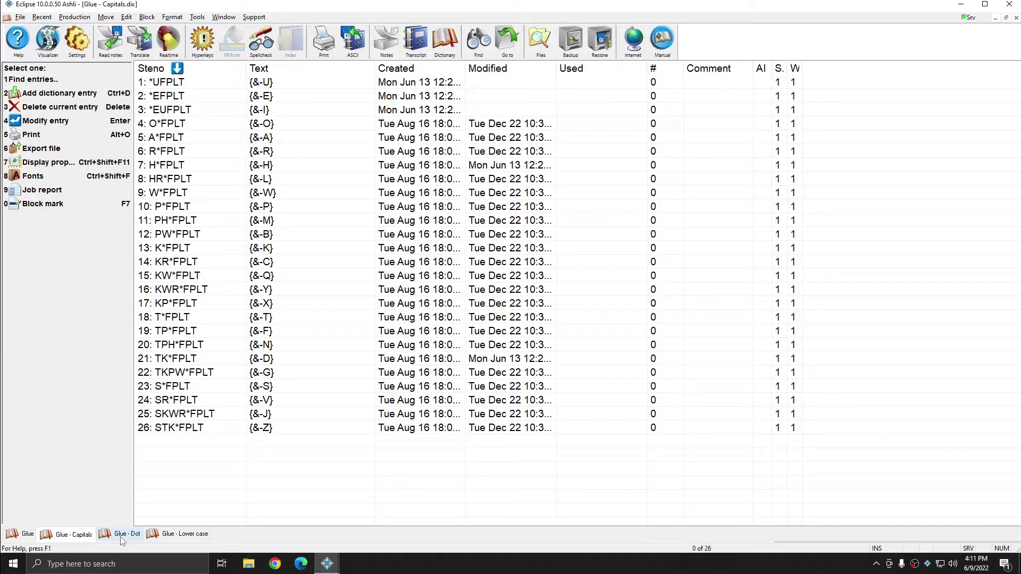
{"action": "left_click", "coordinate": [120, 537]}
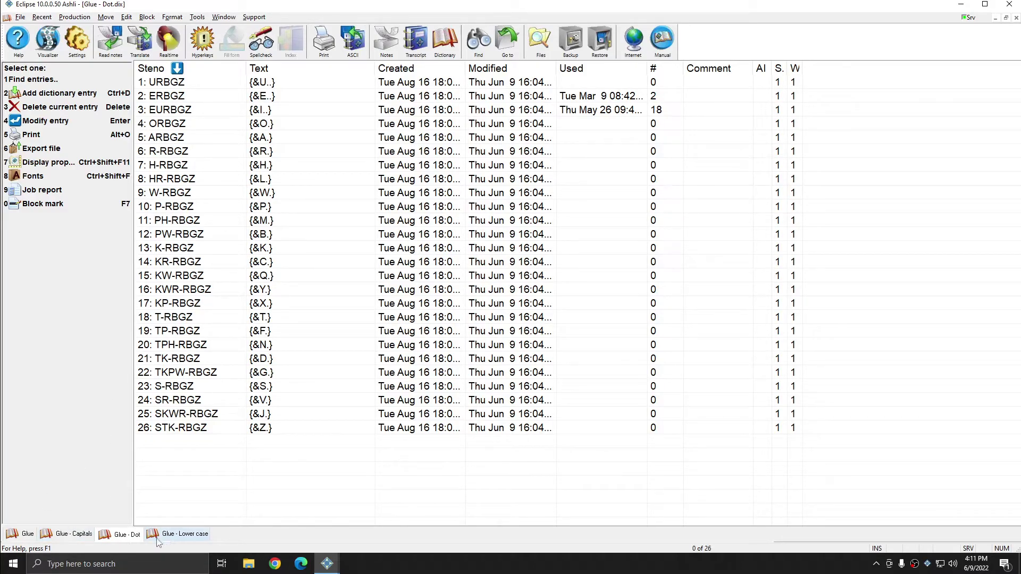
{"action": "left_click", "coordinate": [78, 535]}
{"action": "left_click", "coordinate": [168, 538]}
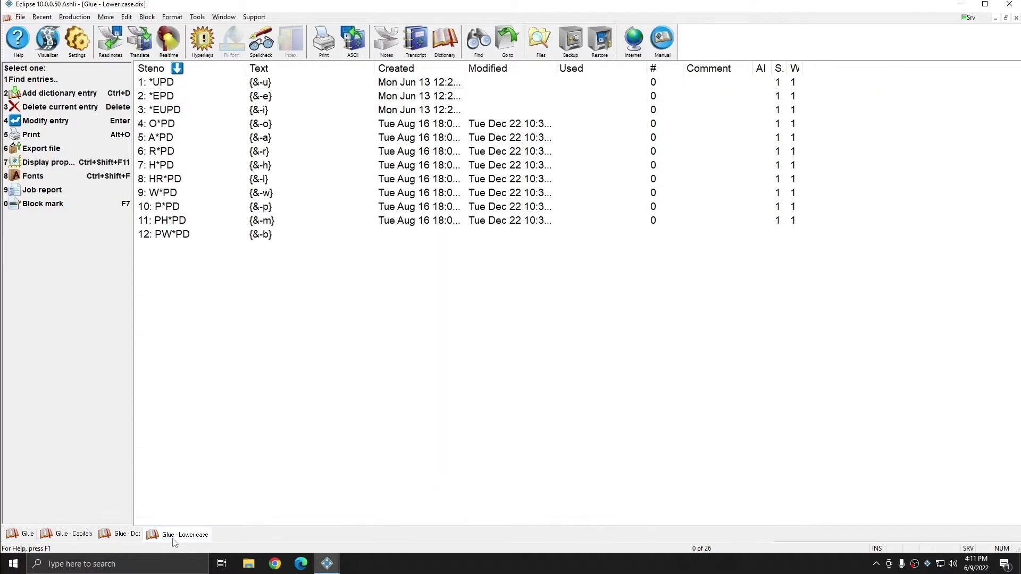